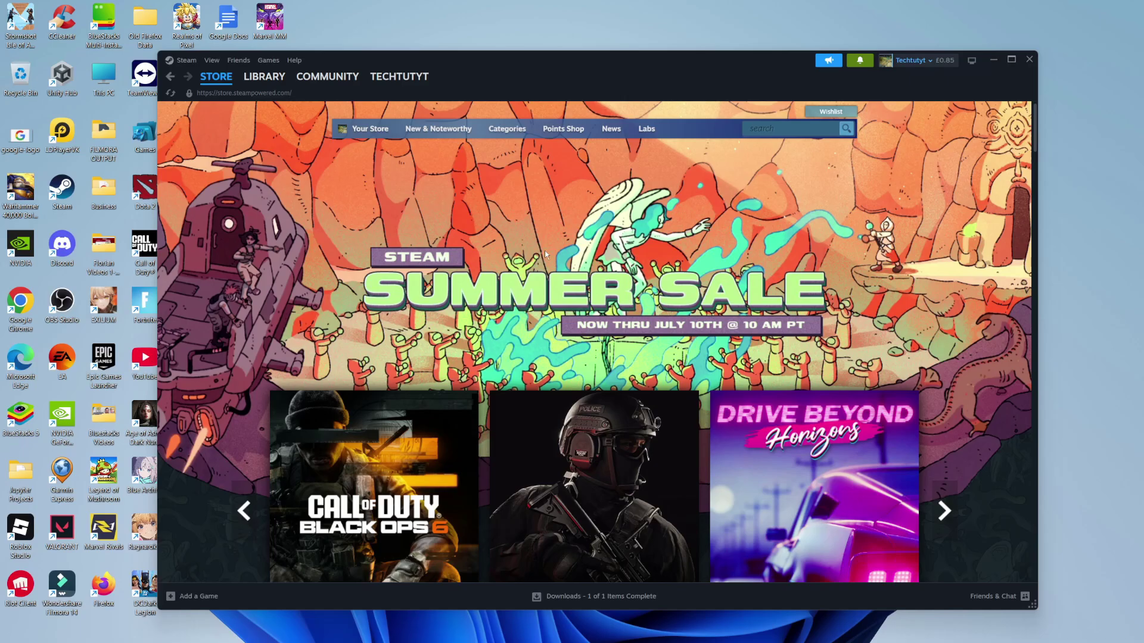
# - Go to Account details from the account name menu at the top right
pyautogui.click(917, 63)
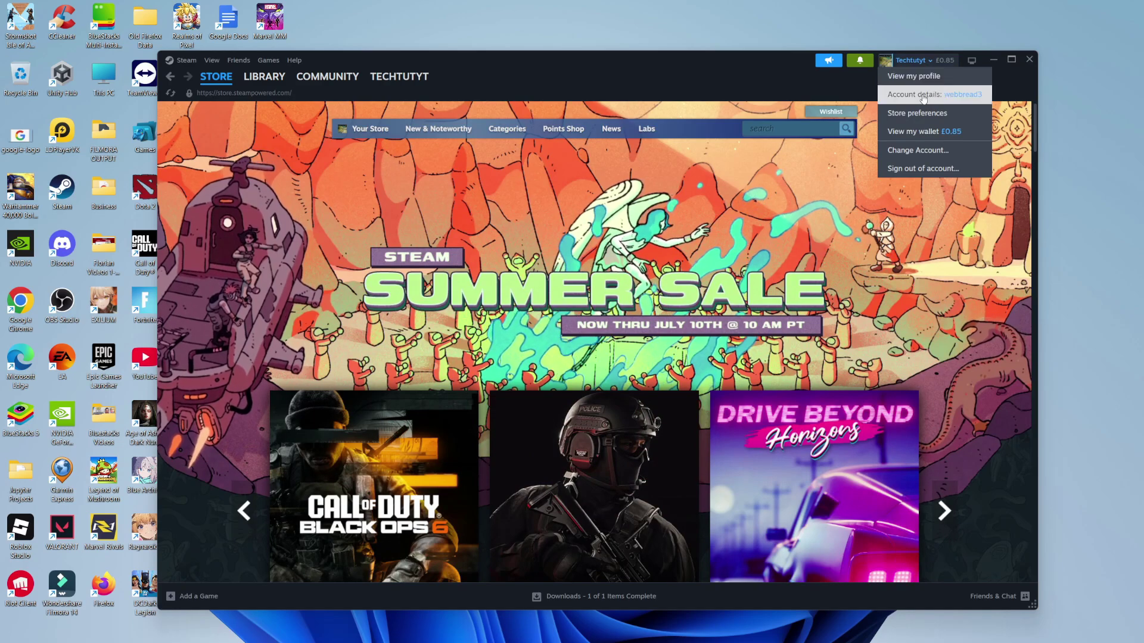
pyautogui.click(923, 95)
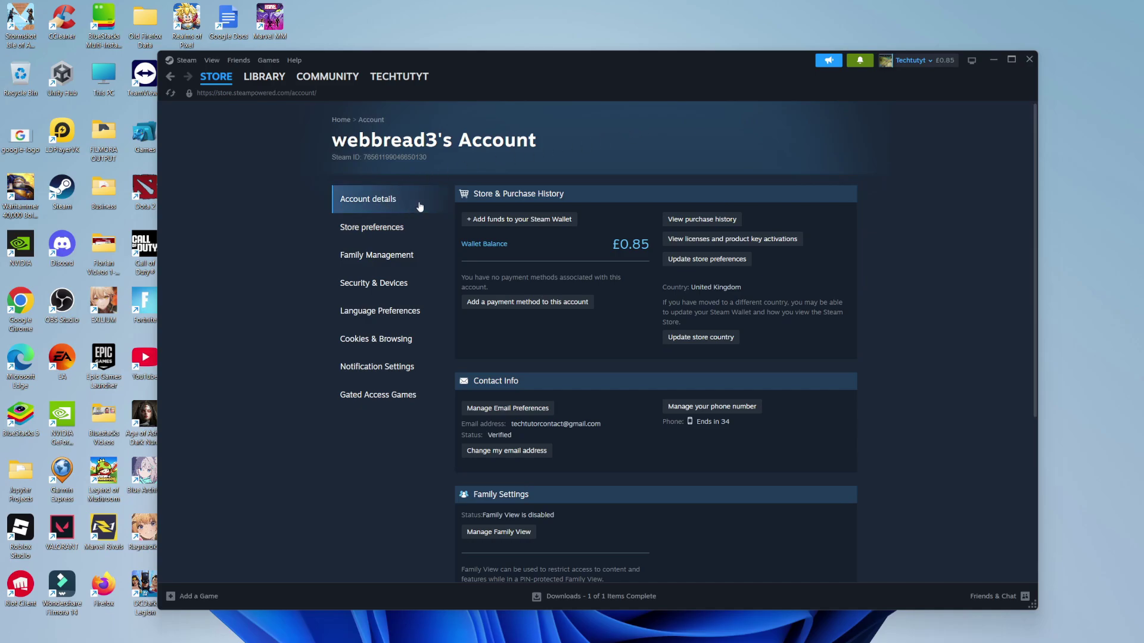
# - Under Store & Purchase History, choose View purchase history
pyautogui.moveTo(476, 196); pyautogui.dragTo(546, 198)
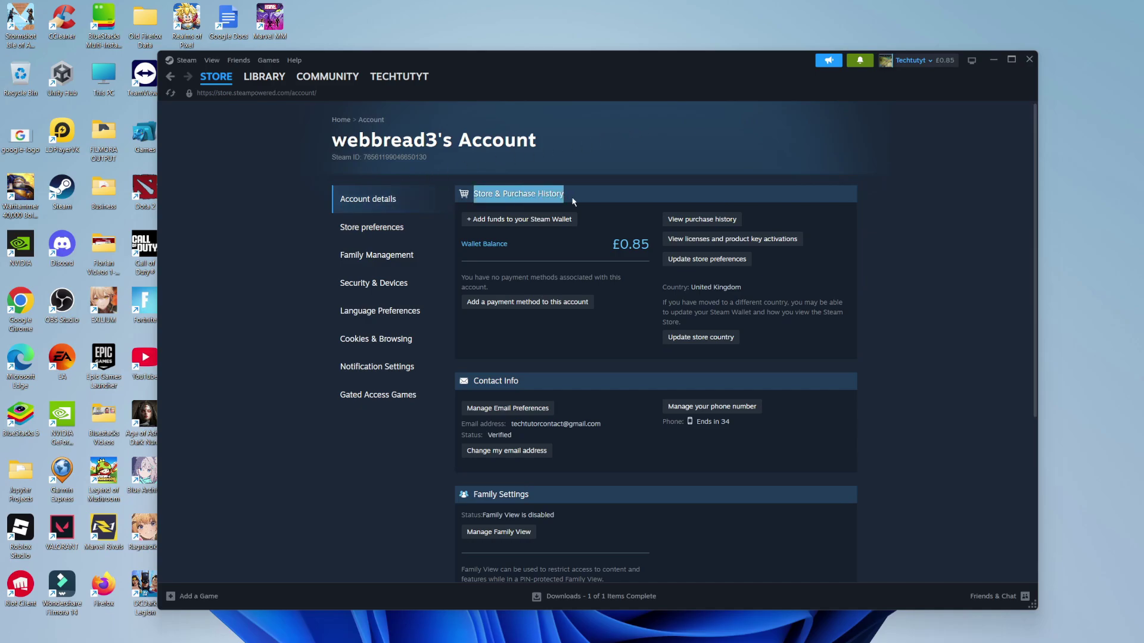
pyautogui.click(719, 221)
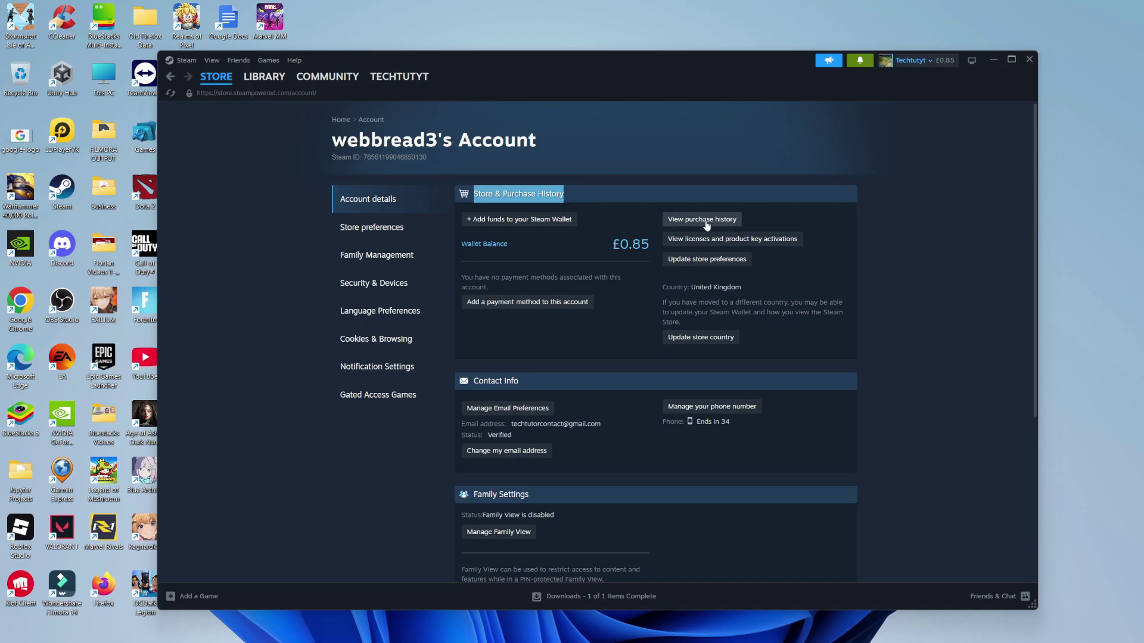